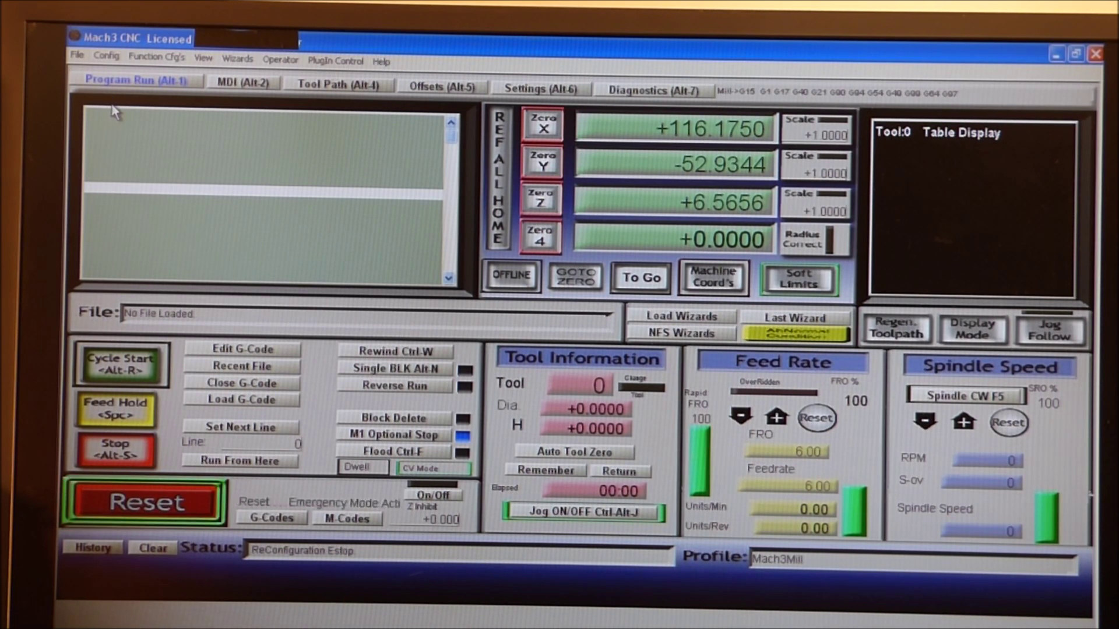
Show Ports and Pins motor outputs: X, Y and Z enabled on port 1, pins 4–9.
click(107, 58)
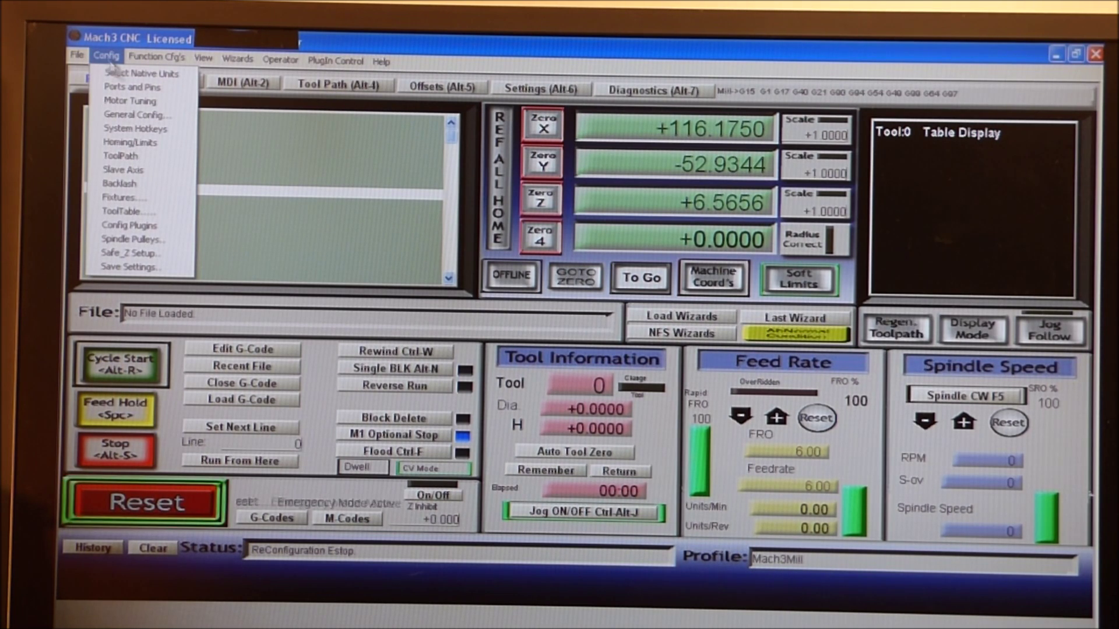
click(126, 86)
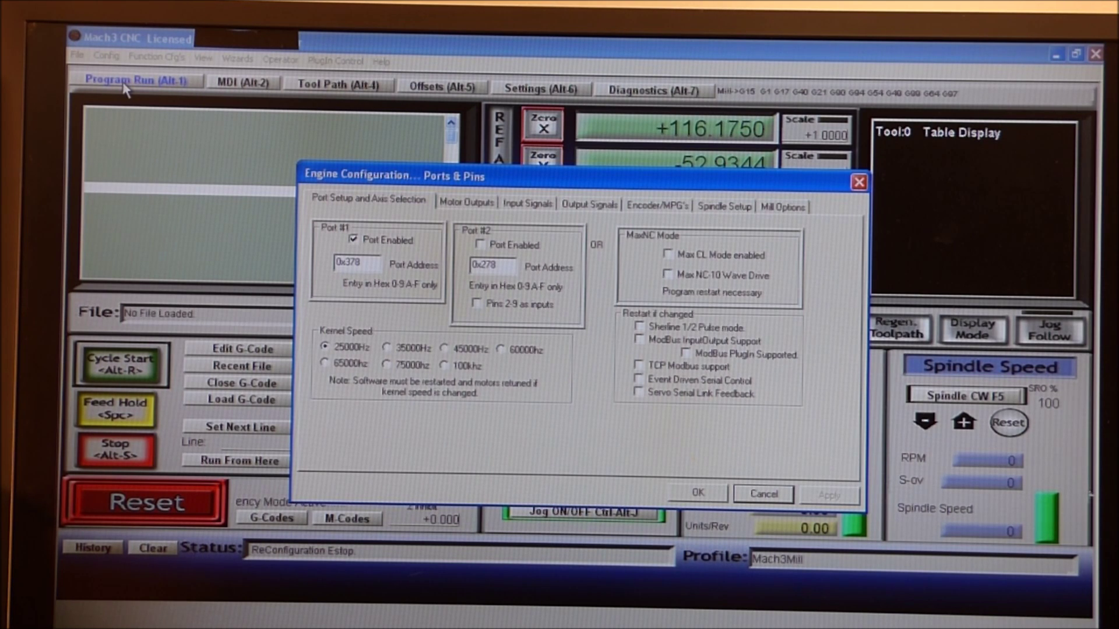
click(476, 203)
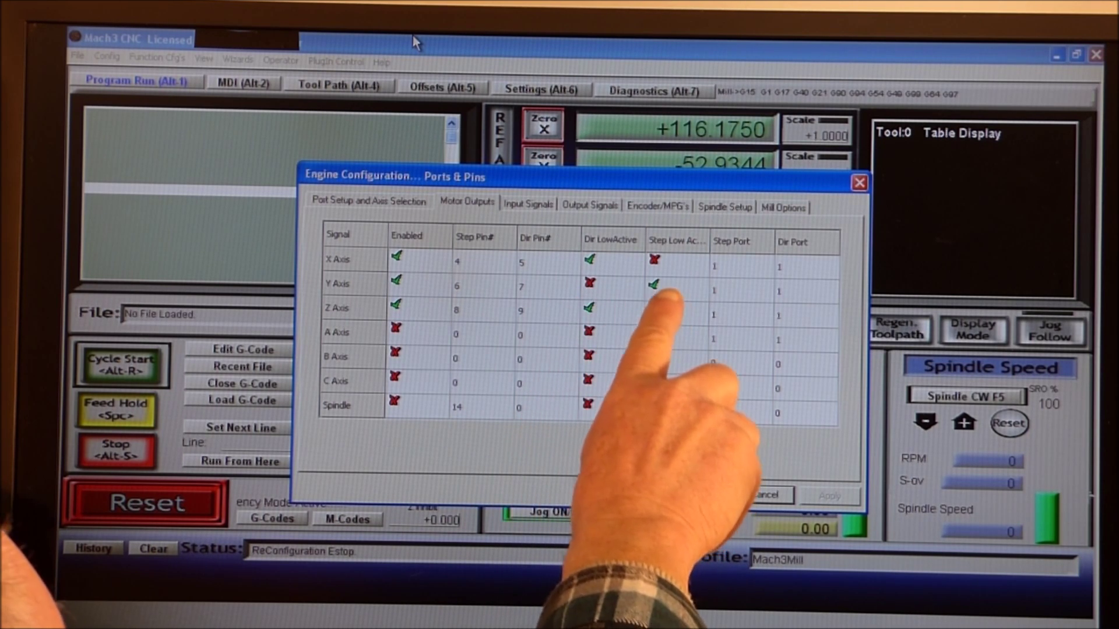
Show the Input Signals, with X, Y and Z home switches active-low on port 1, pins 1–3.
click(654, 284)
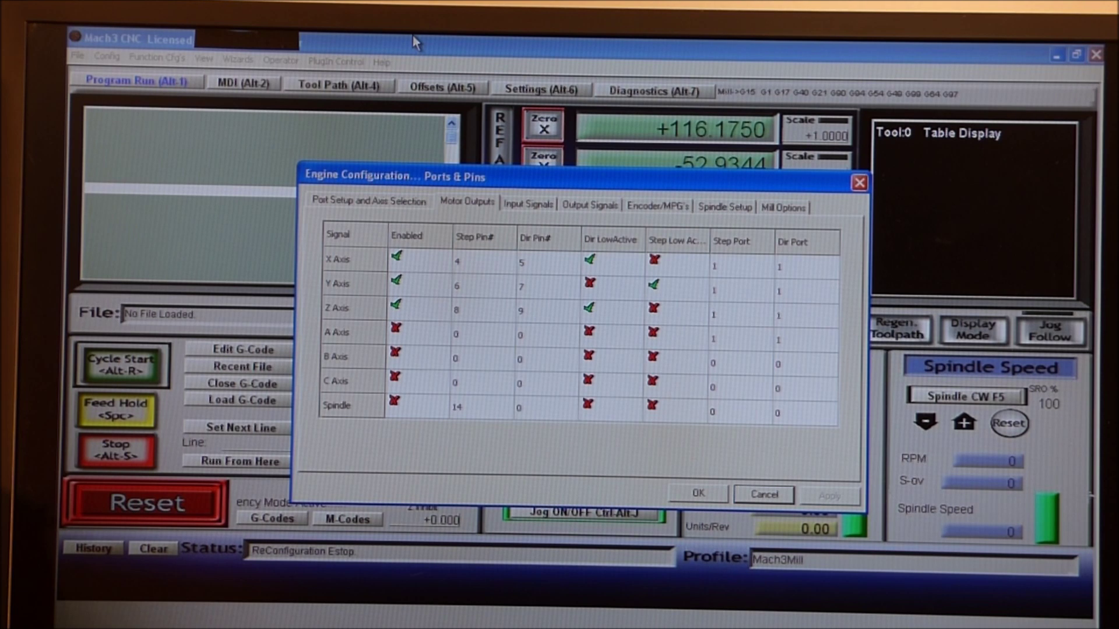
click(527, 203)
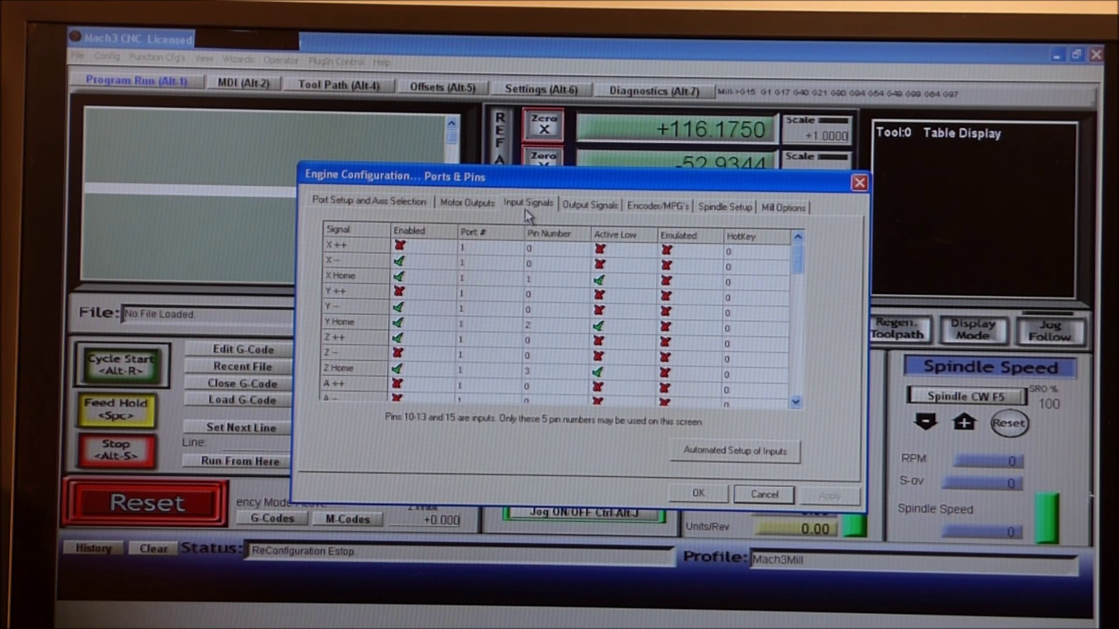
Review the Output Signals, Encoder/MPG's, Spindle Setup and Mill Options tabs, then close Ports & Pins.
click(577, 208)
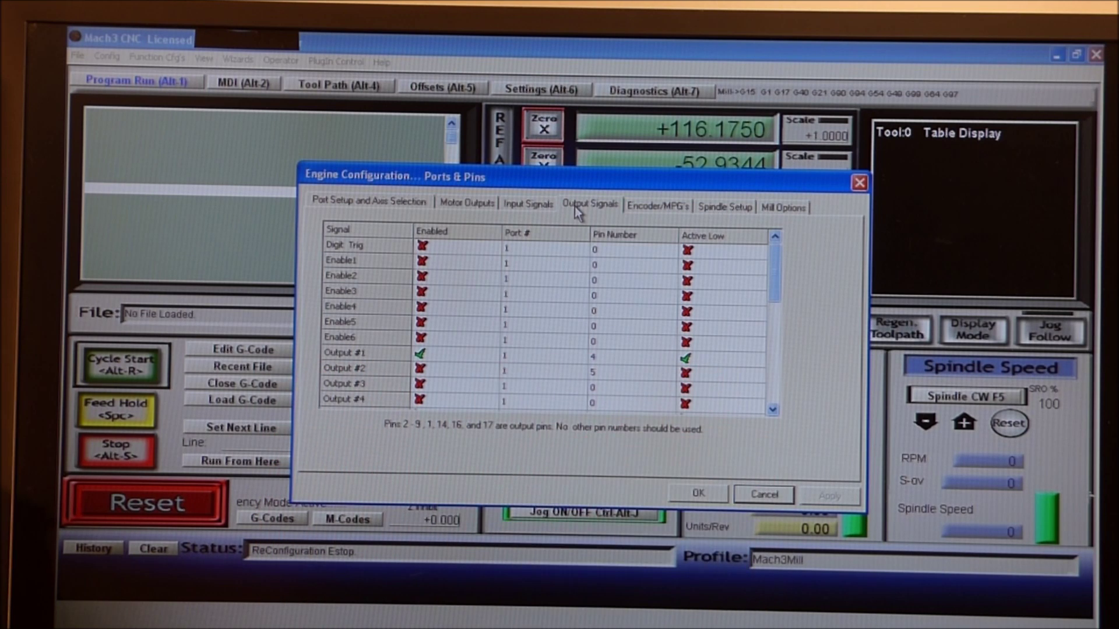
click(656, 207)
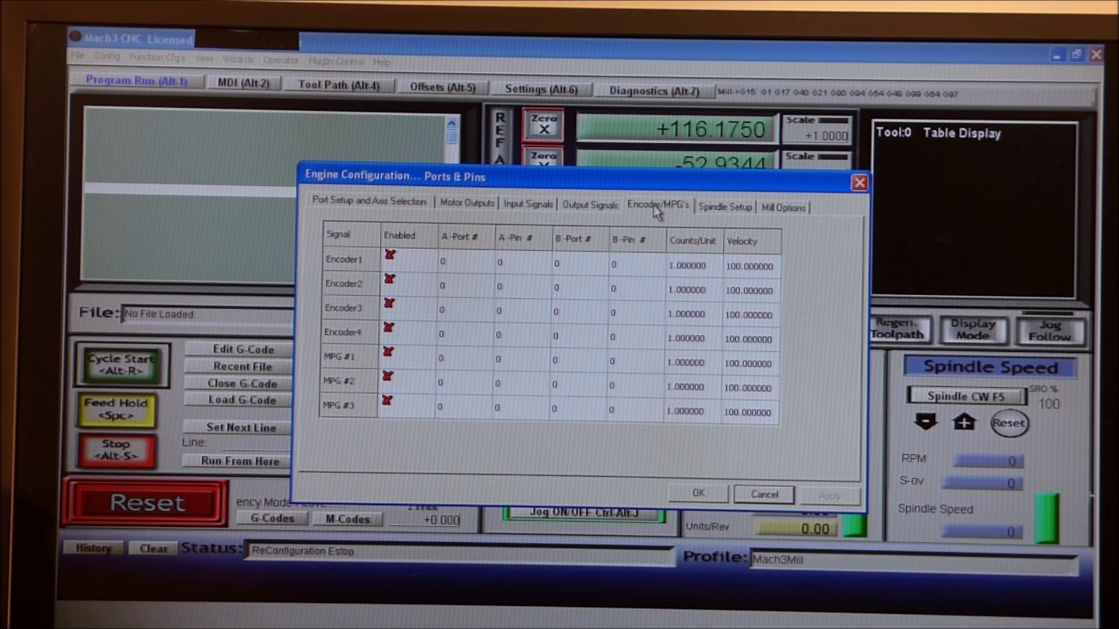
click(715, 209)
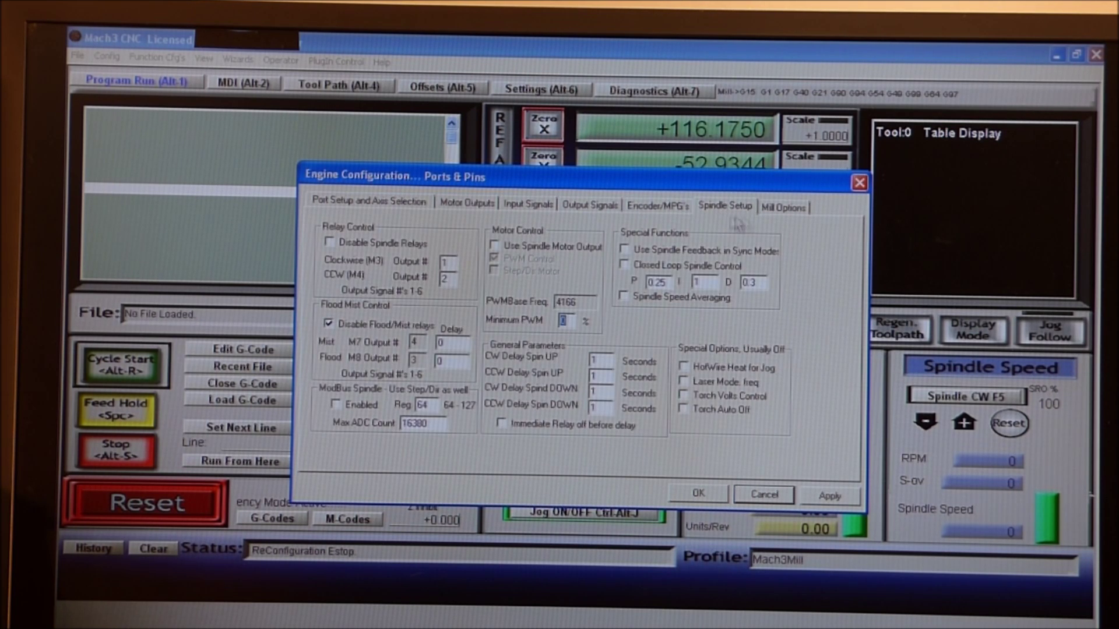
click(778, 213)
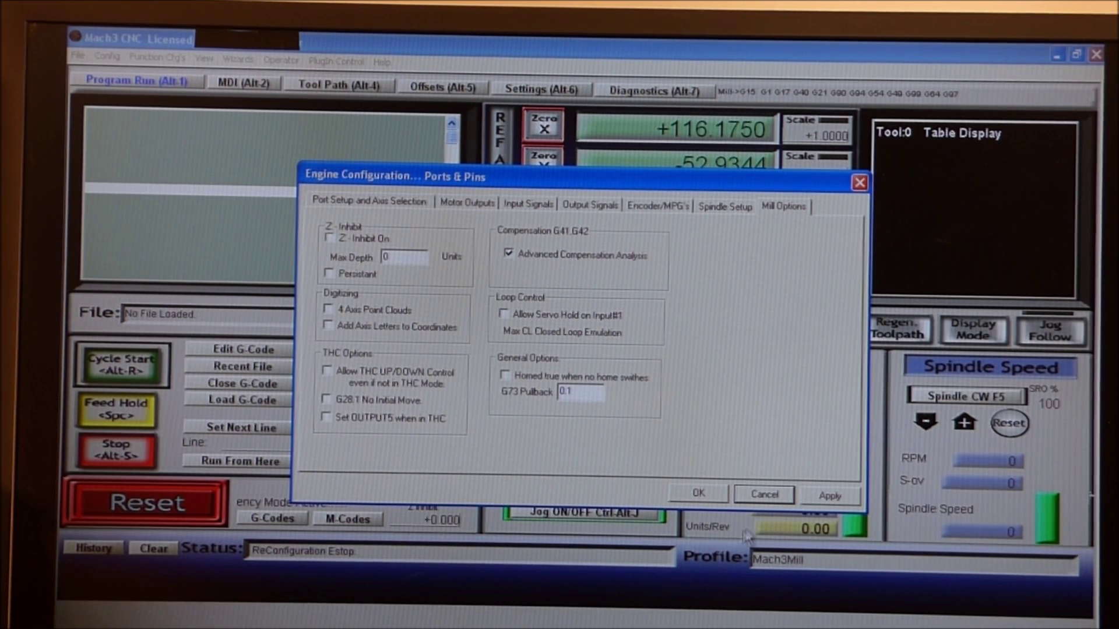
click(699, 495)
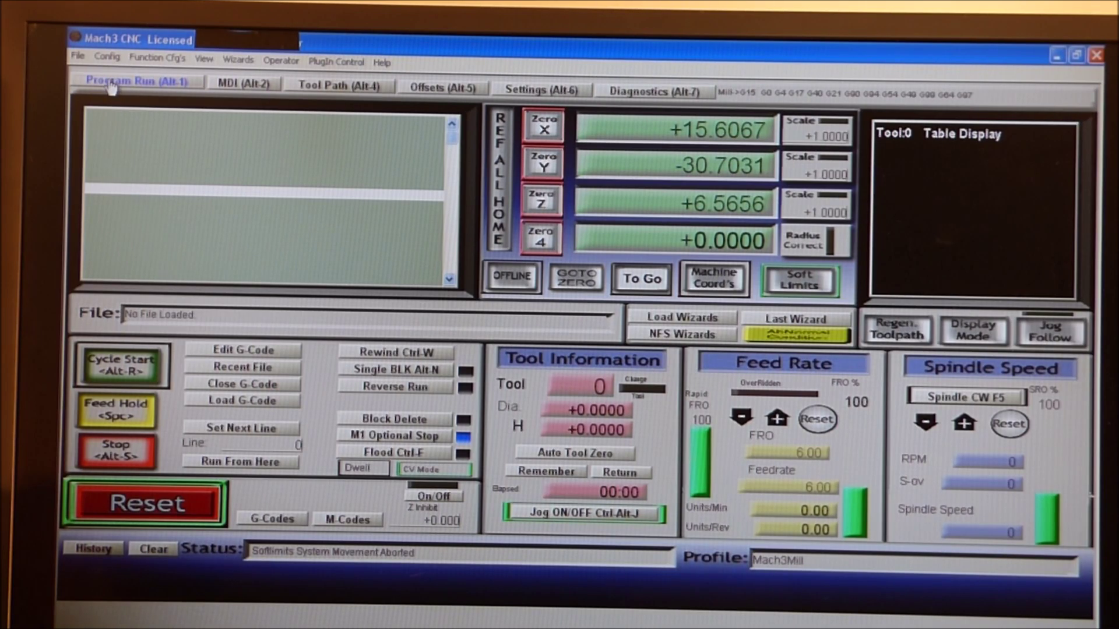
Switch to the Settings screen showing encoder positions X 118.1750, Y −50.4719, Z 77.3469.
click(542, 90)
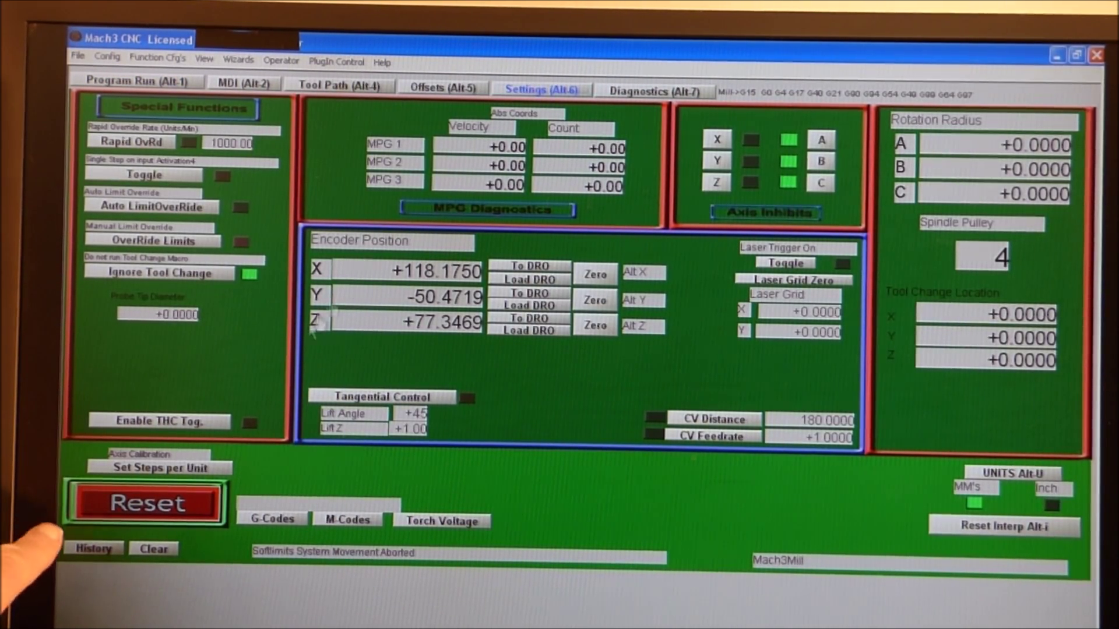
Start Set Steps per Unit calibration and choose the X axis.
click(156, 469)
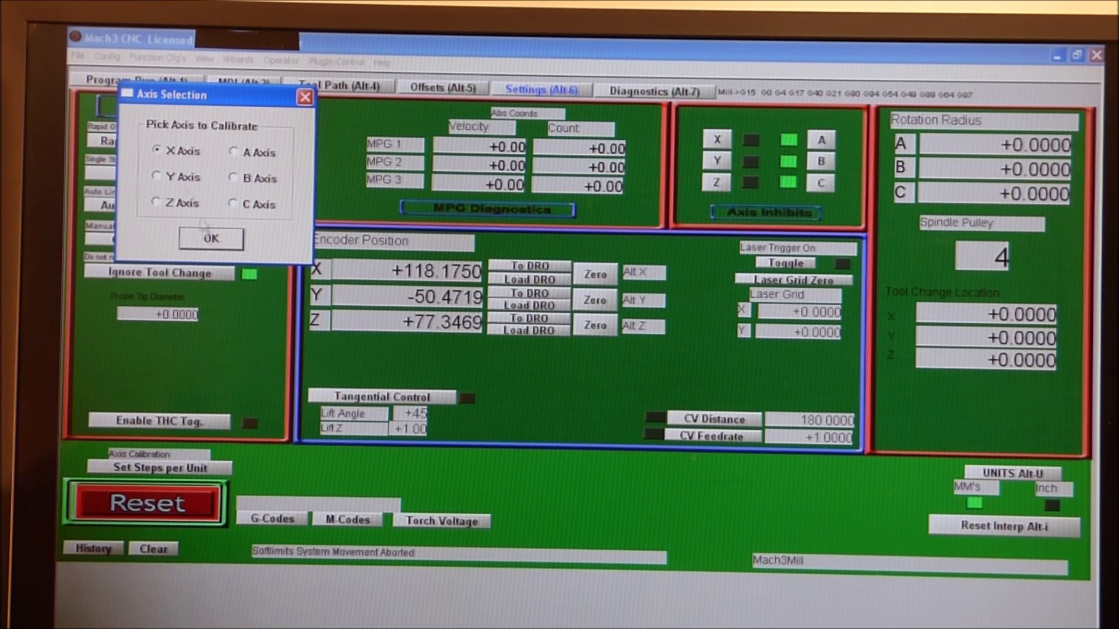
click(213, 240)
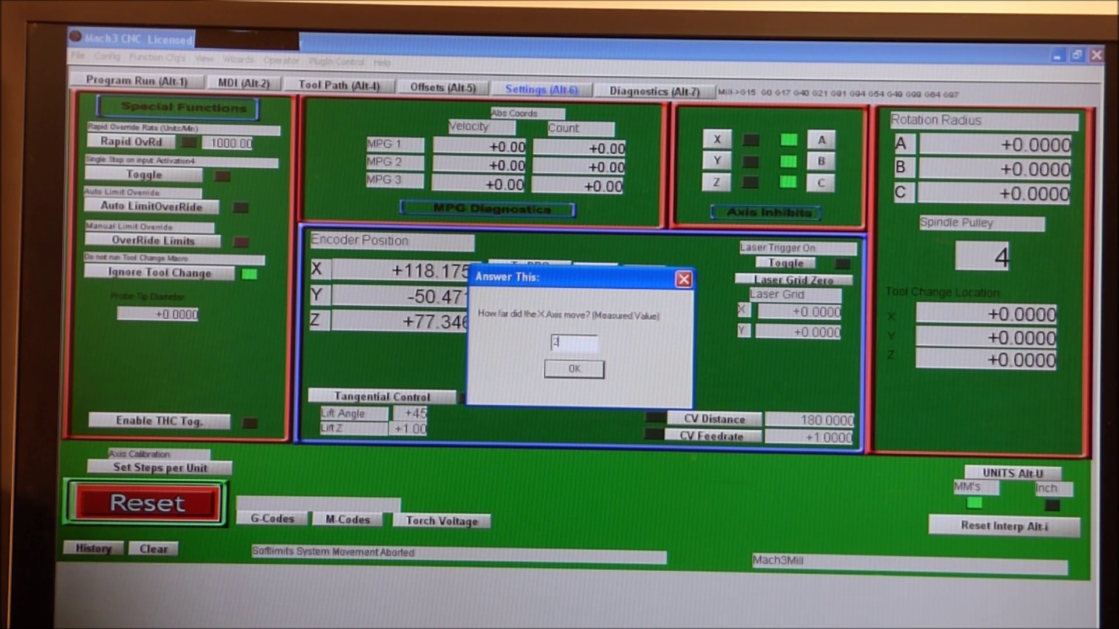
Submit the measured X travel and accept 320 steps per unit for X.
click(574, 371)
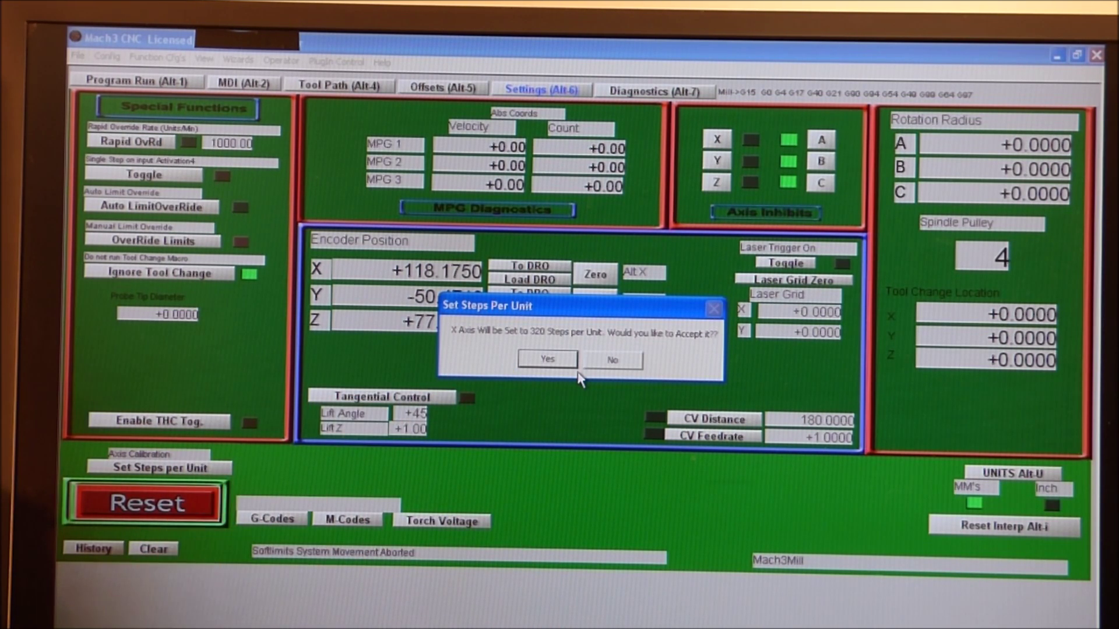
click(551, 361)
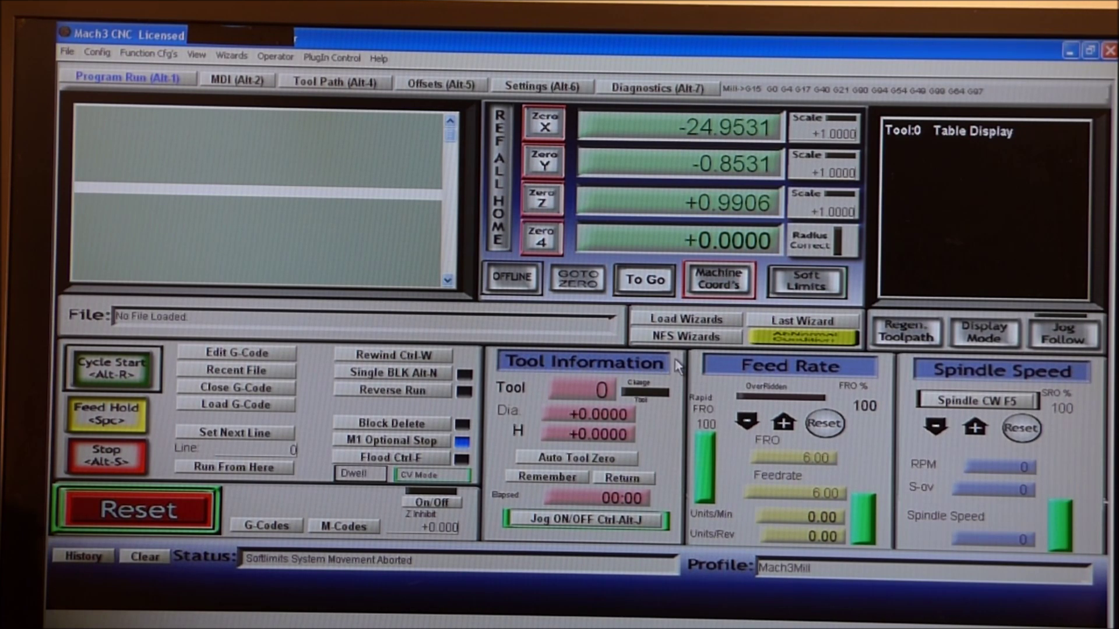
key(Tab)
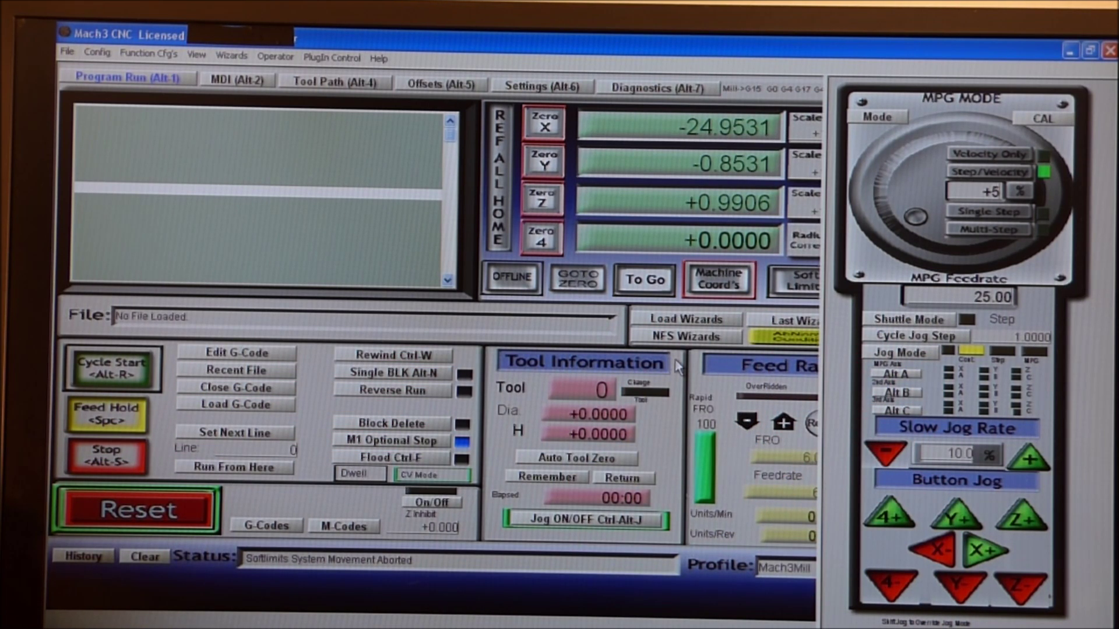
Adjust the Slow Jog Rate down and back up to 5.0%, then hide the jog panel.
click(888, 456)
click(888, 457)
click(1028, 458)
key(Tab)
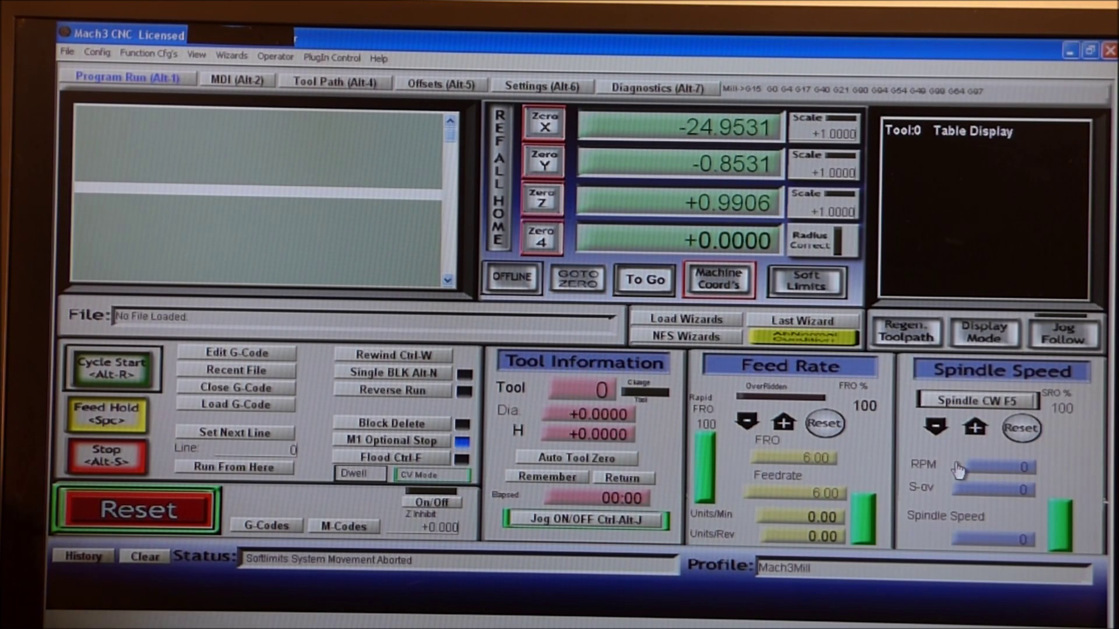
Jog Z down with Page Down, then back up with Page Up to +0.0094.
key(Page_Down)
key(Page_Down)
key(Page_Down)
key(Page_Down)
key(Page_Down)
key(Page_Down)
key(Page_Down)
key(Page_Down)
key(Page_Down)
key(Page_Down)
key(Page_Down)
key(Page_Up)
key(Page_Up)
Turn off Machine Coord's and bring up Homing/Limits with soft limits X −230, Y 0–107, Z −225–0.
click(719, 279)
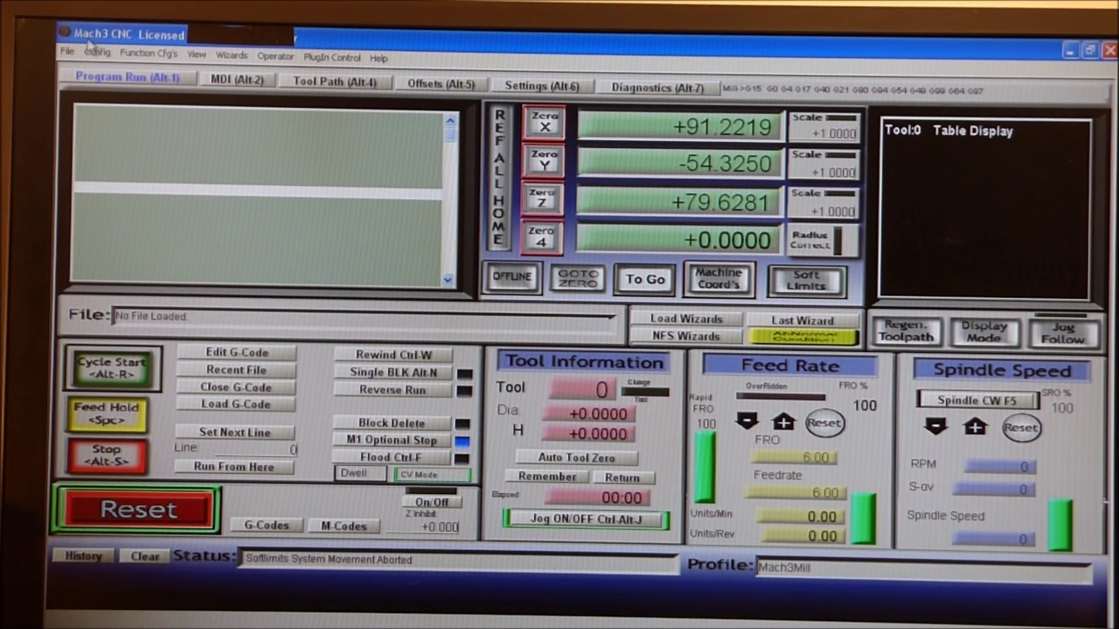
click(98, 54)
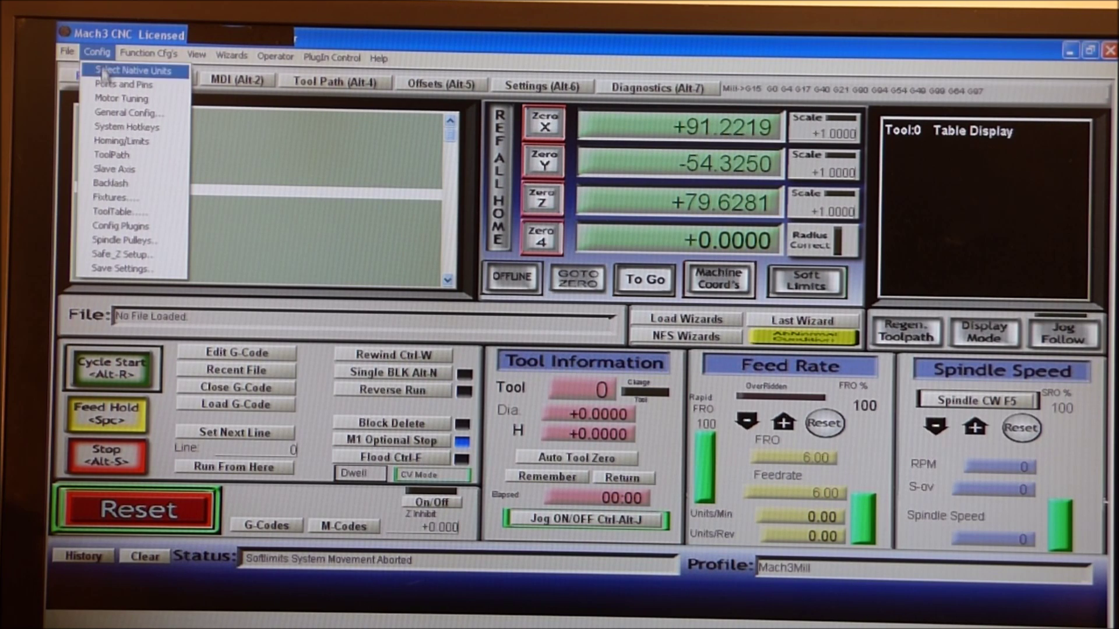
click(120, 141)
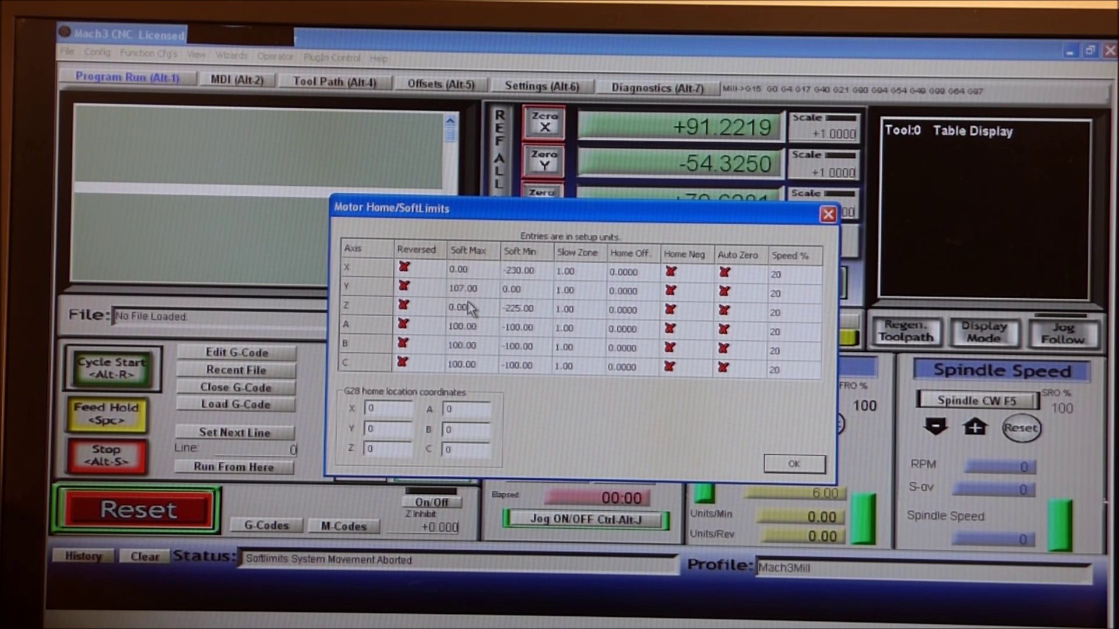
Accept the Motor Home/SoftLimits settings and enable soft limits.
click(794, 464)
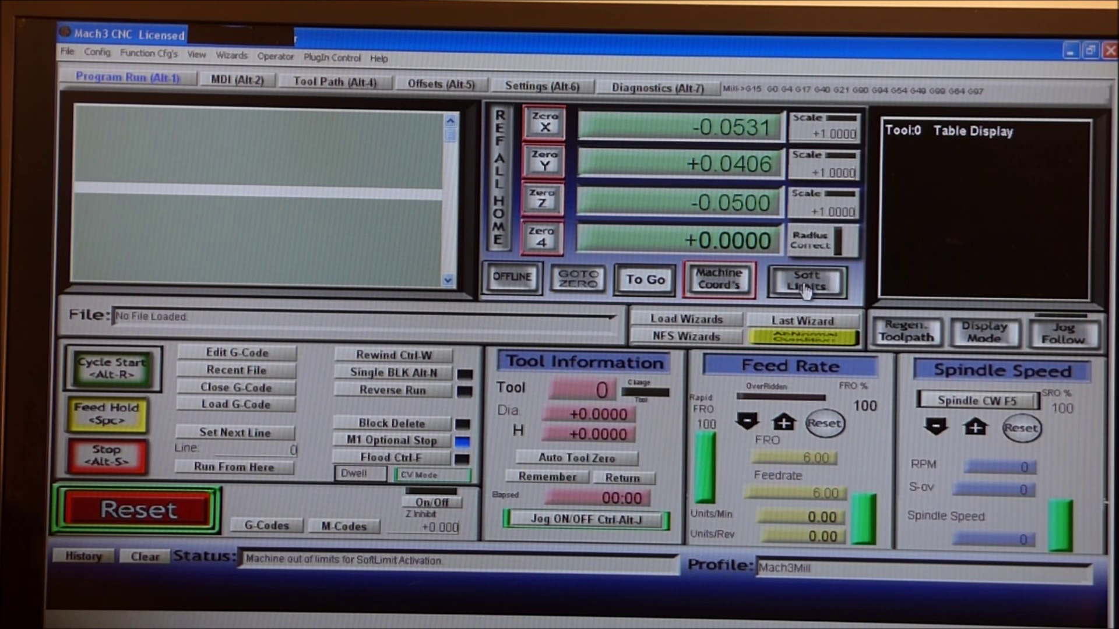
click(806, 290)
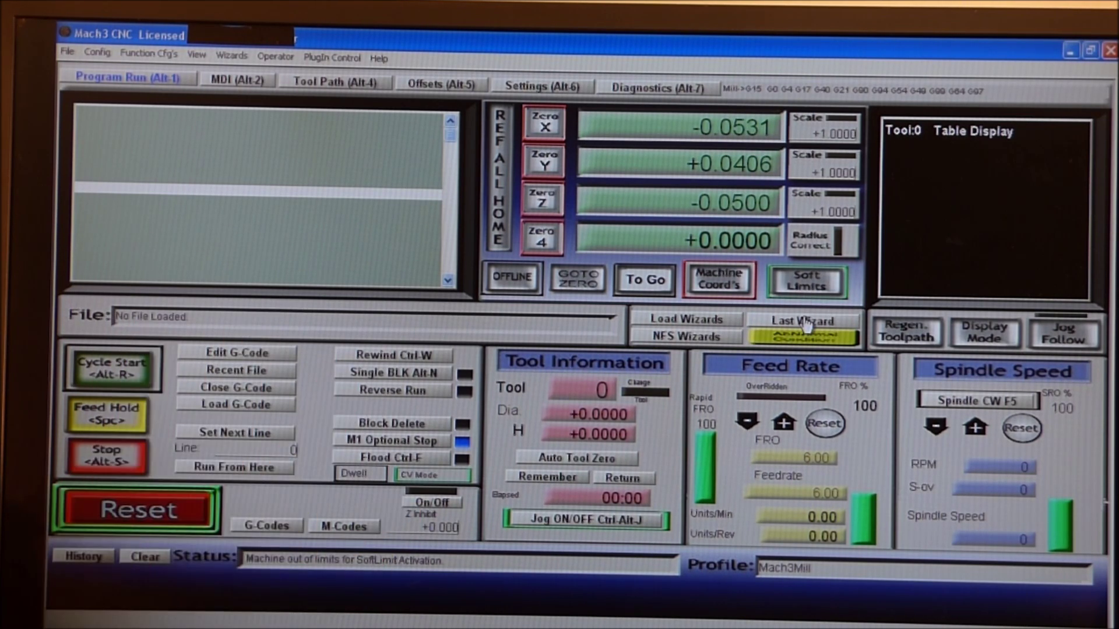